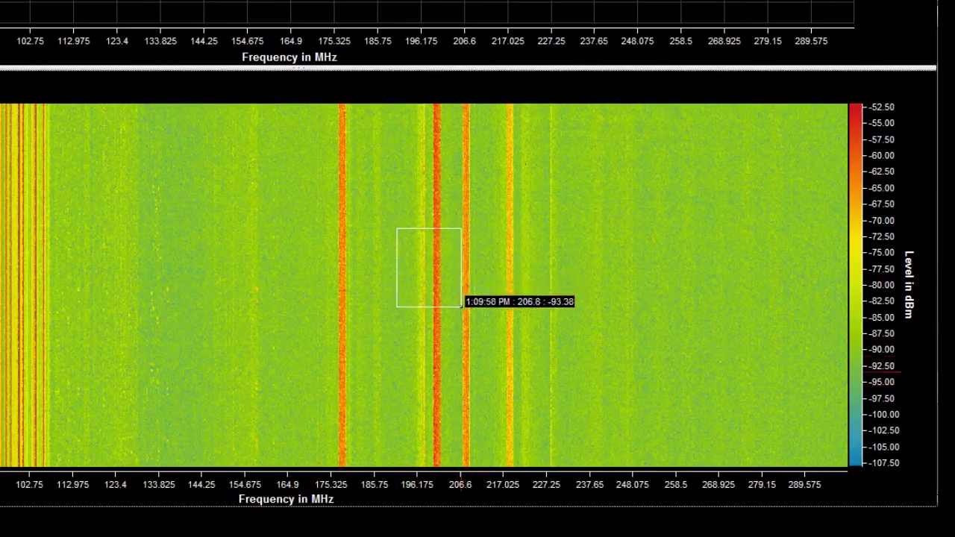
Zoom the waterfall to about 196–211 MHz to resolve the signals at 200.6–202 and 207.5–208.5 MHz.
left_click_drag(479, 318, 479, 318)
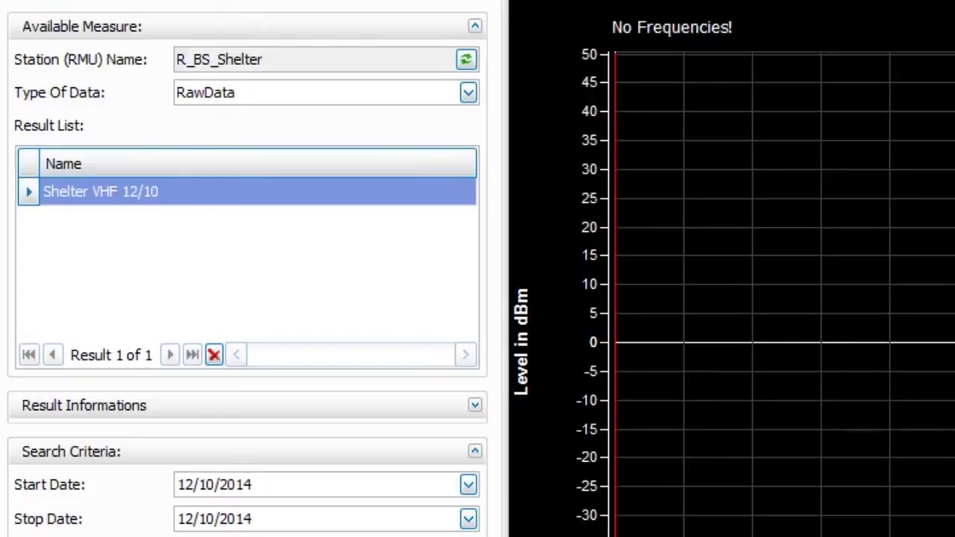
Switch Type Of Data to NoiseFree, loading VHF Monitoring 12/10 NF as an SNR waterfall.
key("alt+Down")
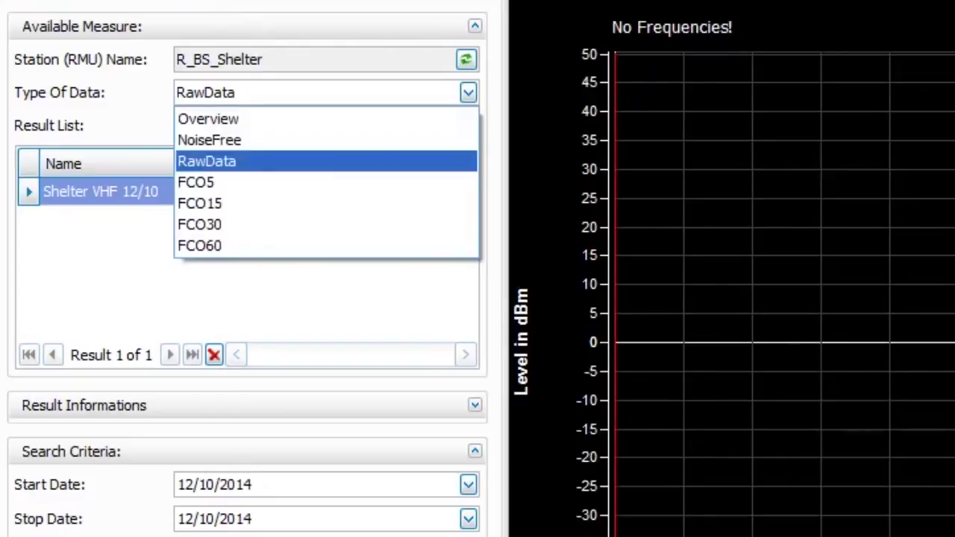
key("Up")
key("Return")
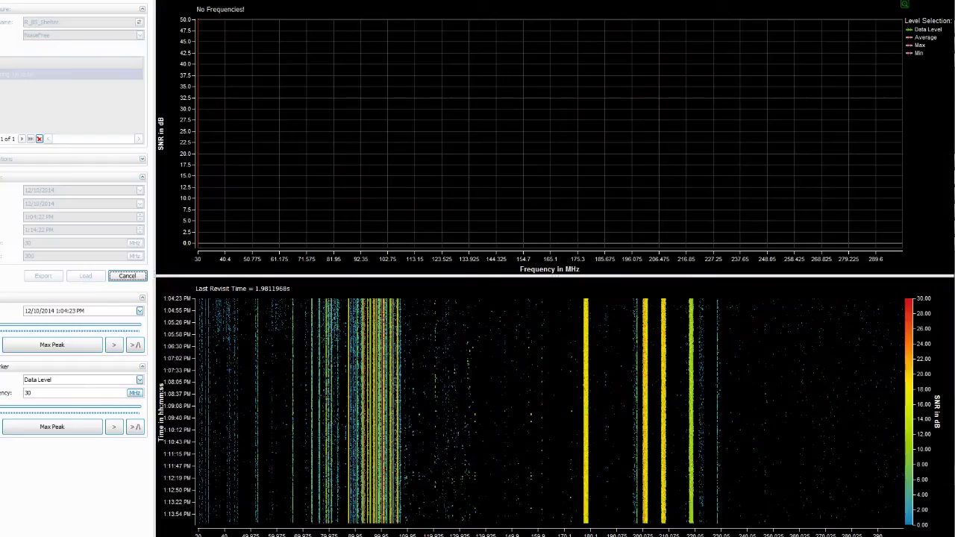
mouse_move(497, 388)
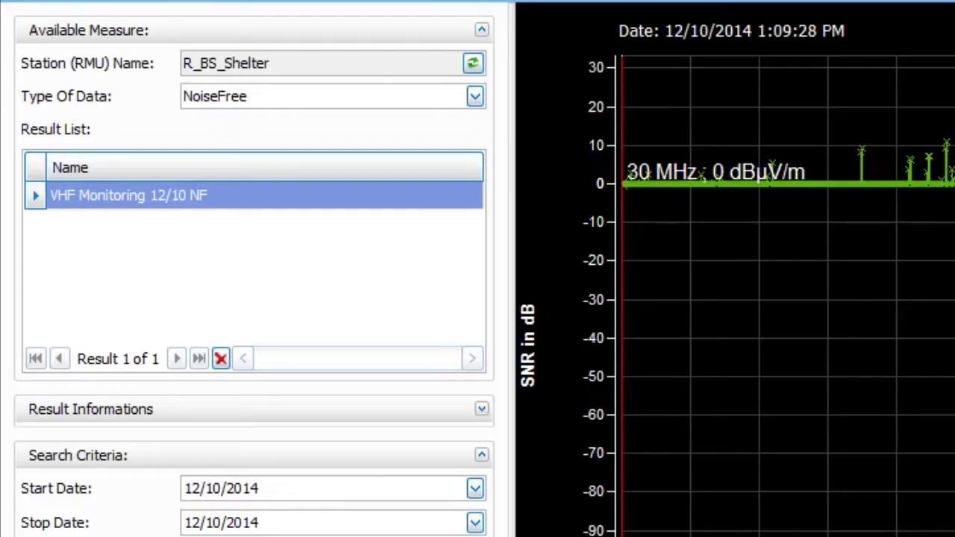
left_click(474, 96)
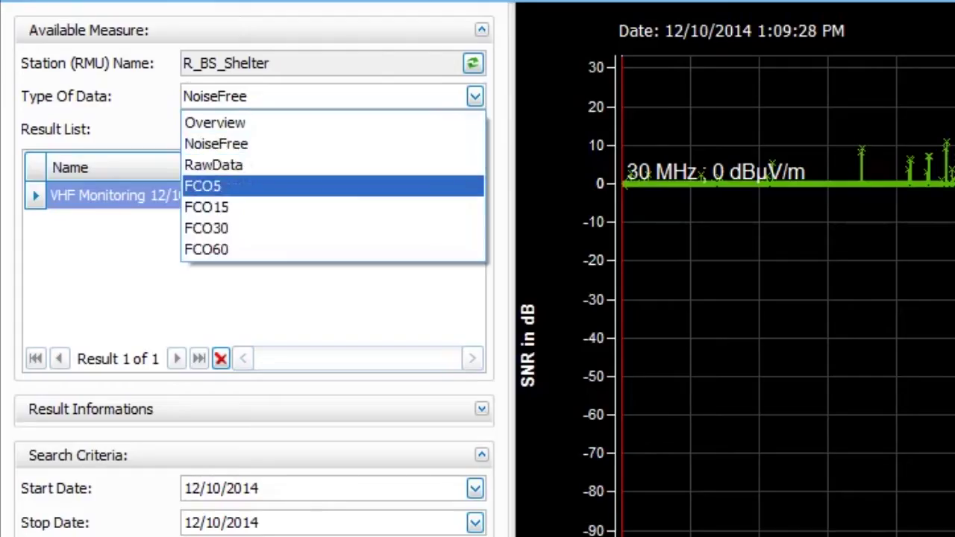
Load FCO5 data and plot the chosen frequency's occupancy over 12/9–12/10/2014.
key("Return")
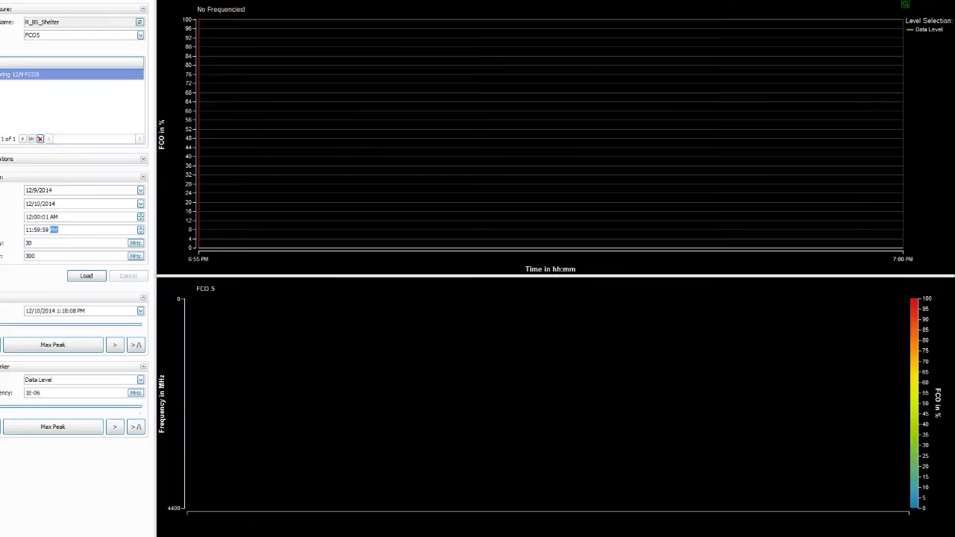
left_click(86, 275)
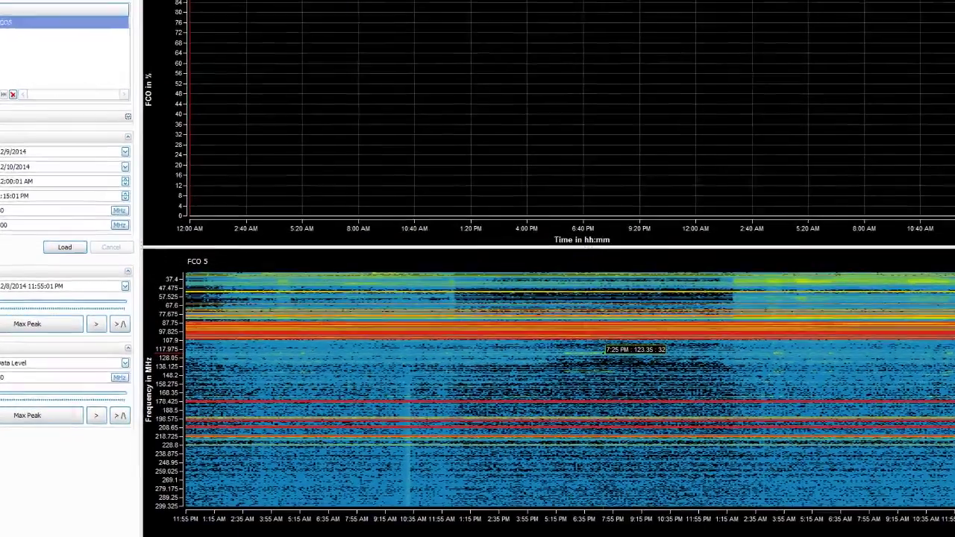
left_click(569, 371)
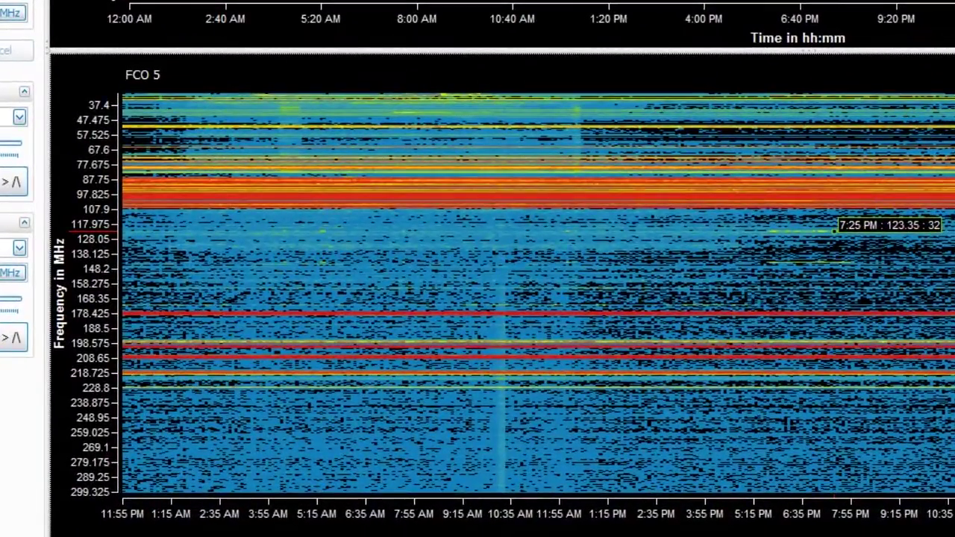